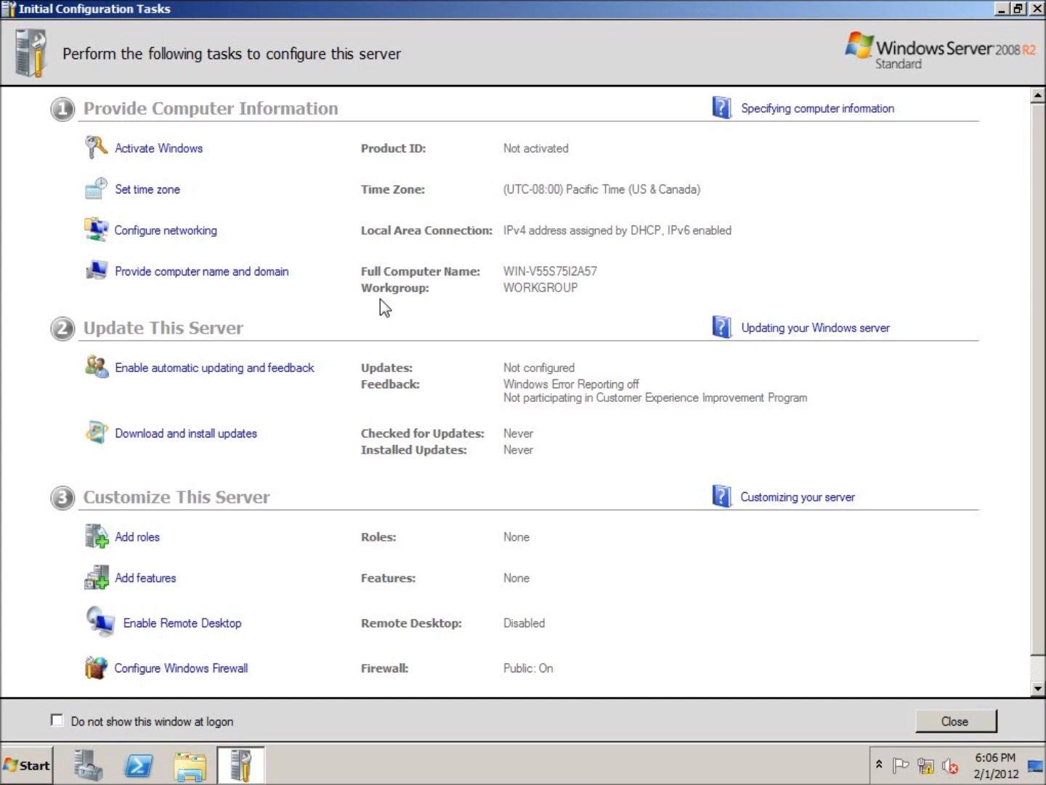
Open Windows Activation and cancel it without entering a product key
{"action": "left_click", "coordinate": [162, 151]}
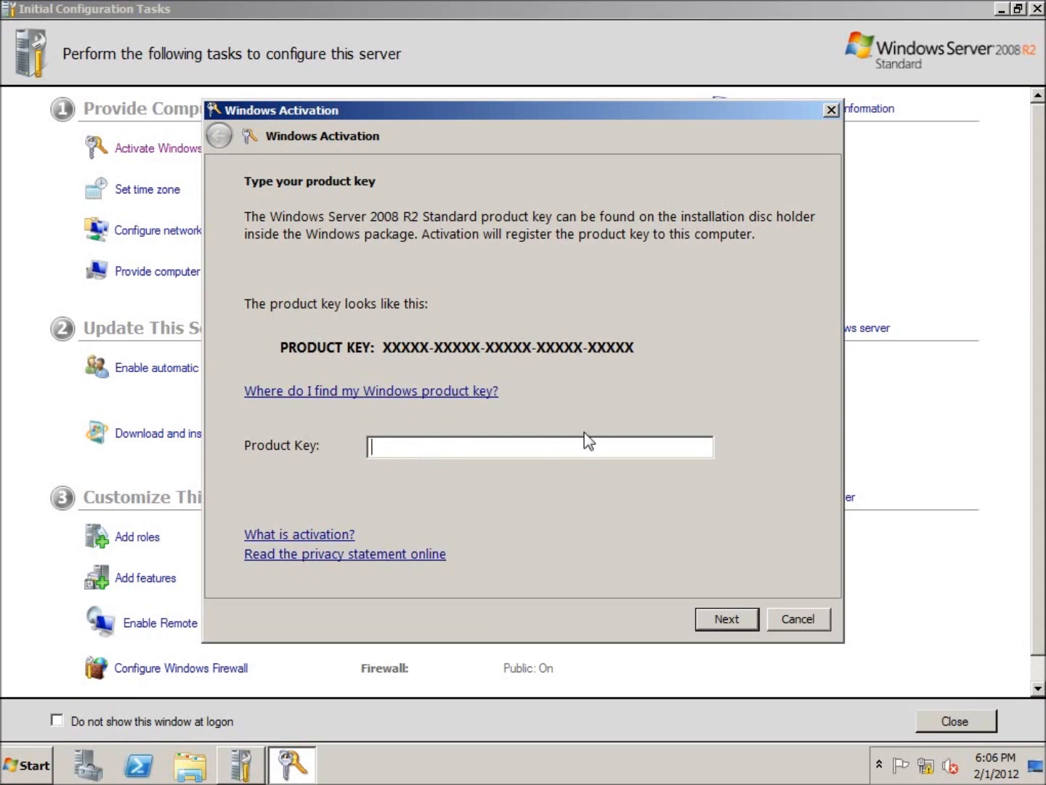
{"action": "left_click", "coordinate": [796, 616]}
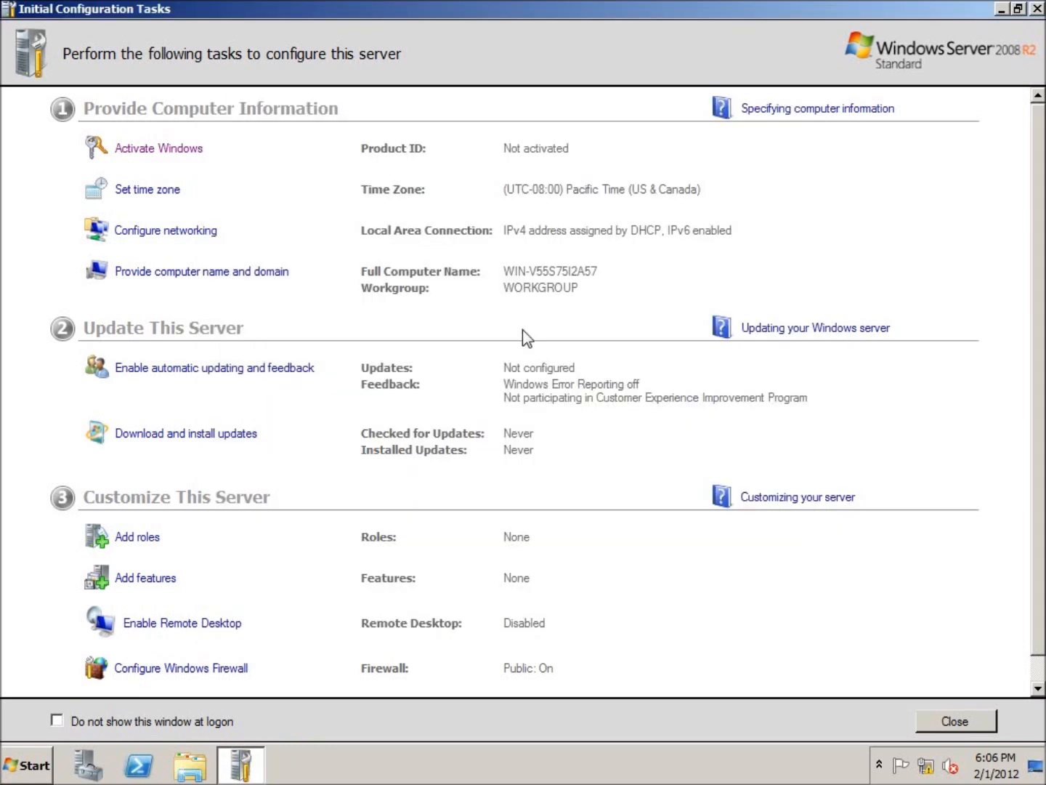
Set the server's time zone to (UTC-05:00) Eastern Time (US & Canada)
{"action": "left_click", "coordinate": [159, 192]}
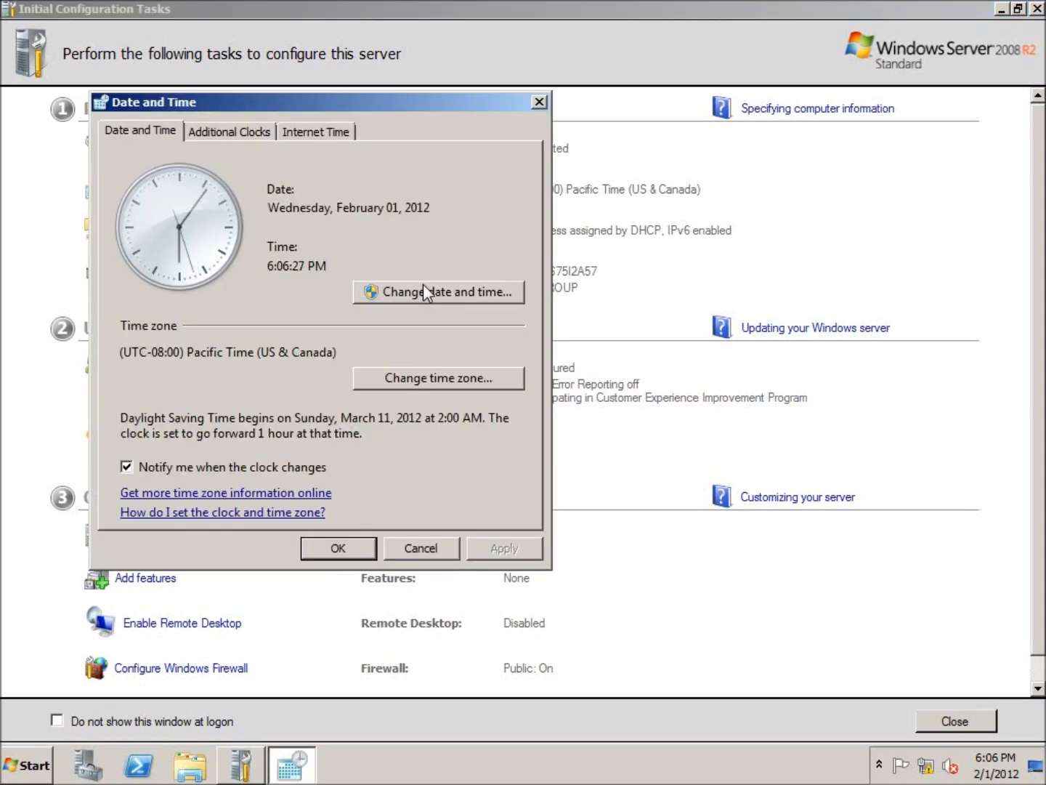
{"action": "left_click", "coordinate": [393, 377]}
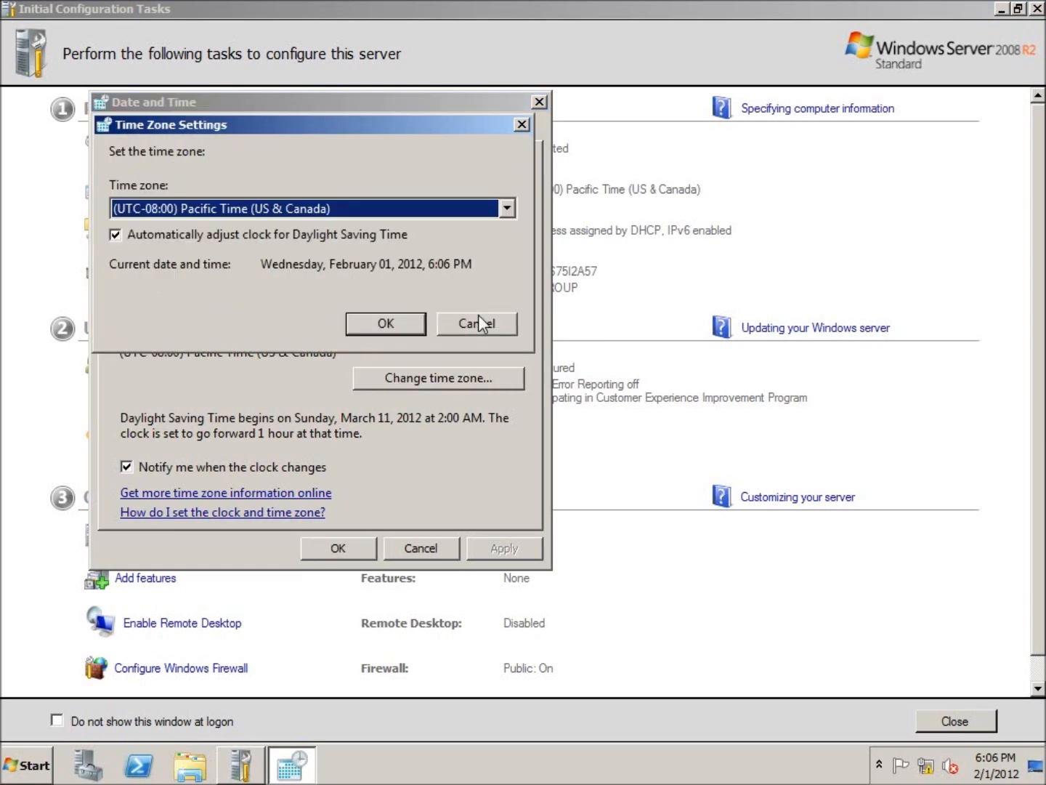
{"action": "left_click", "coordinate": [504, 208]}
{"action": "left_click", "coordinate": [330, 369]}
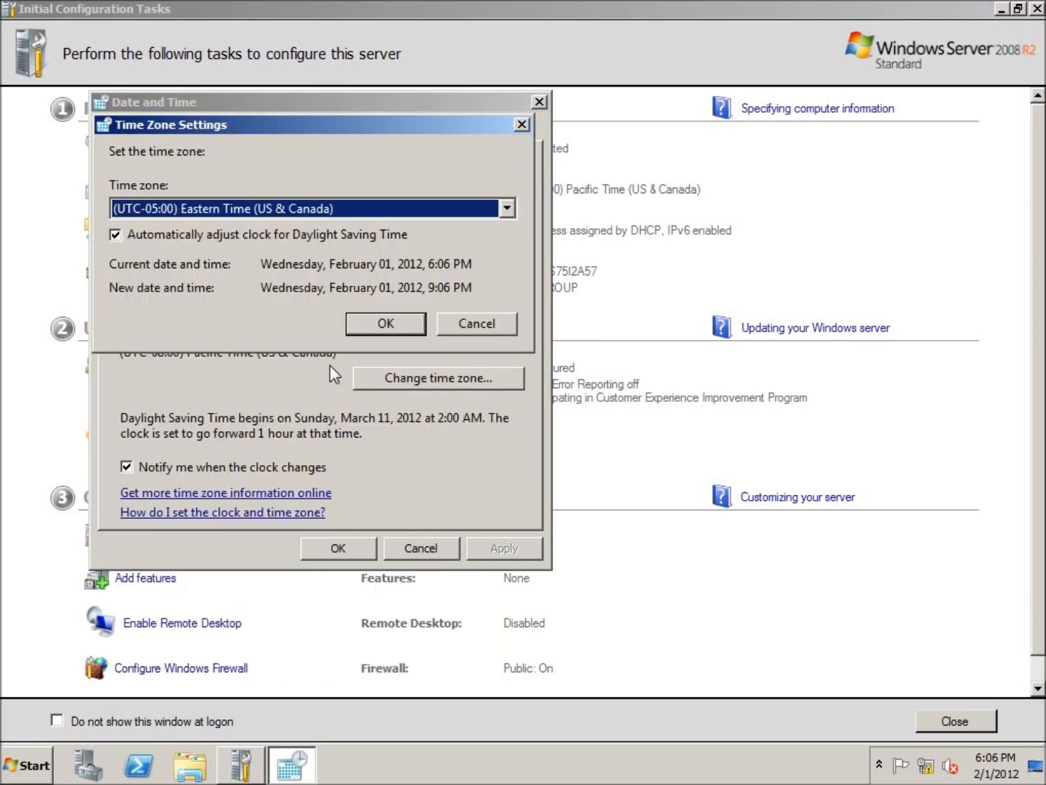
{"action": "left_click", "coordinate": [374, 324]}
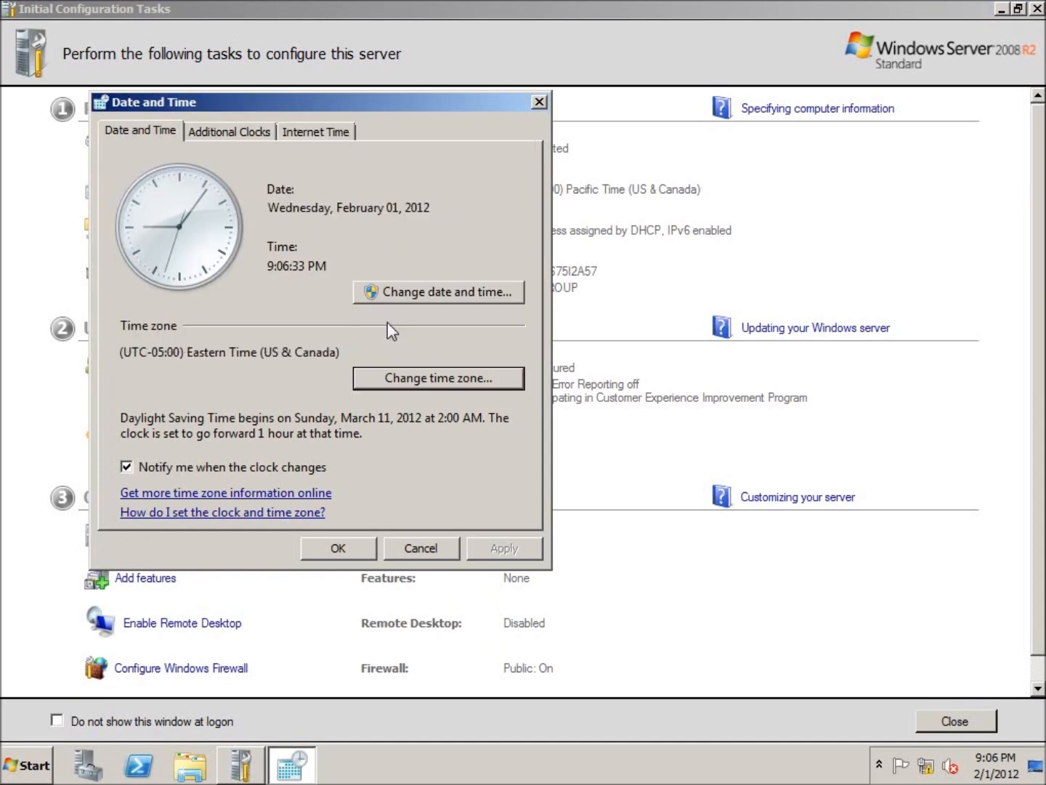
{"action": "left_click", "coordinate": [335, 546]}
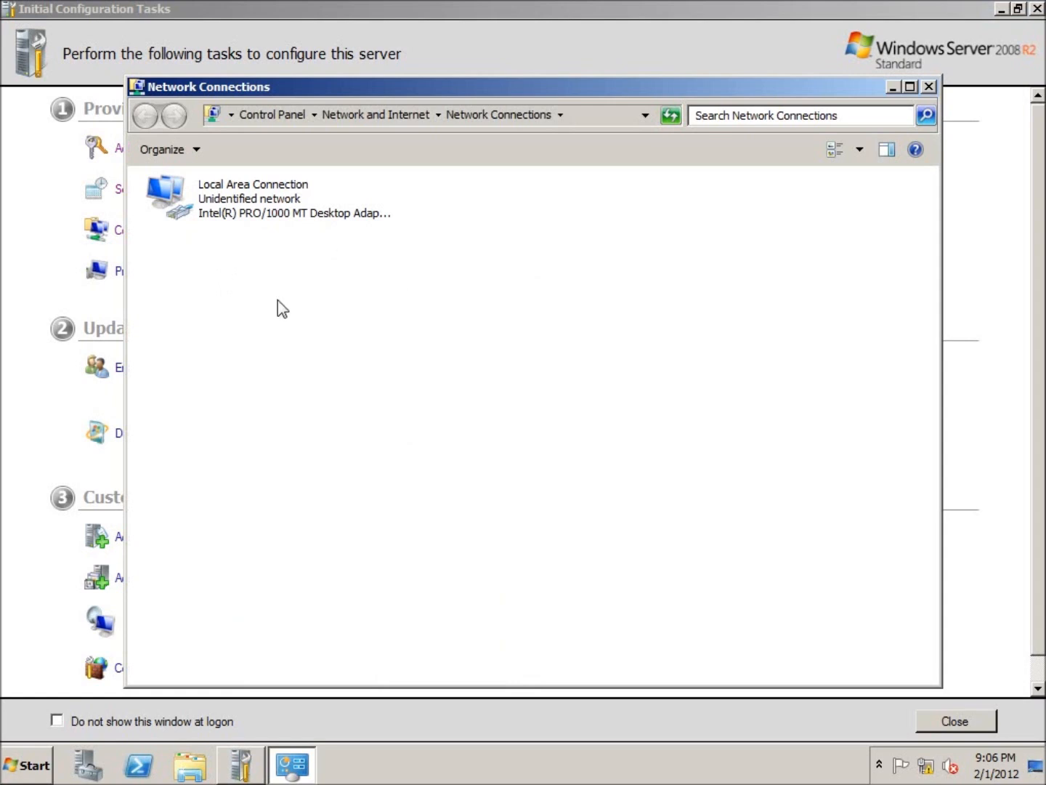
Disable Internet Protocol Version 6 on the Local Area Connection and open the IPv4 properties
{"action": "left_click", "coordinate": [221, 222]}
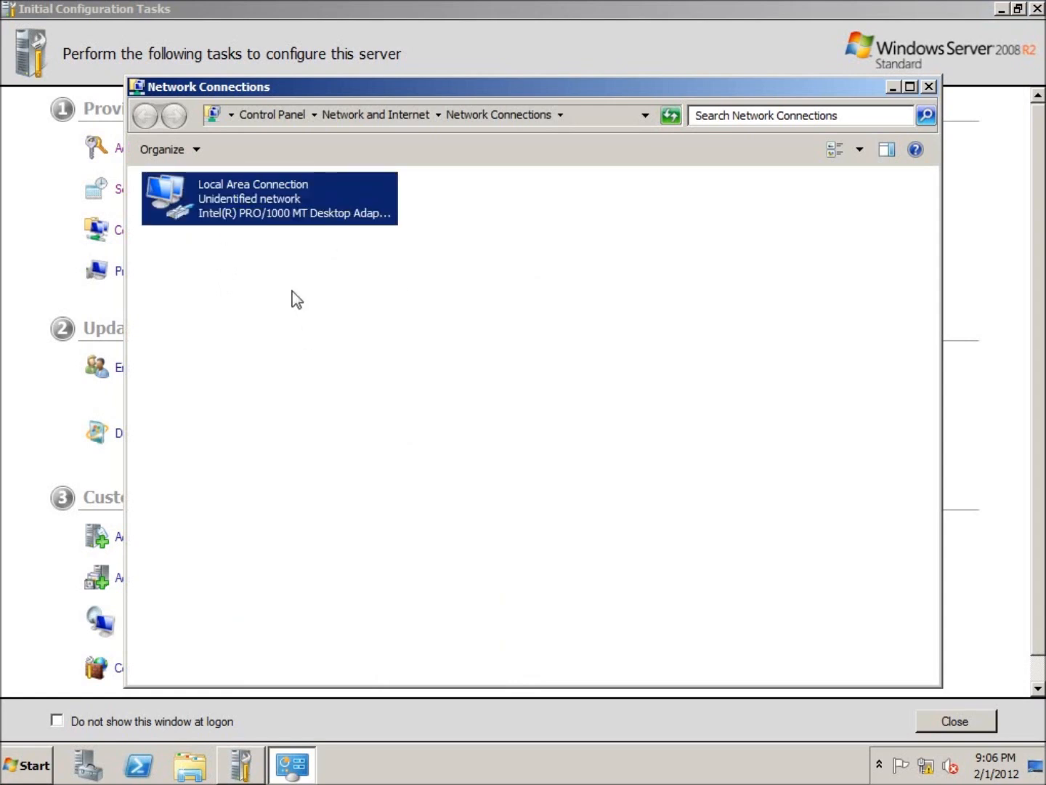
{"action": "right_click", "coordinate": [210, 190]}
{"action": "left_click", "coordinate": [254, 361]}
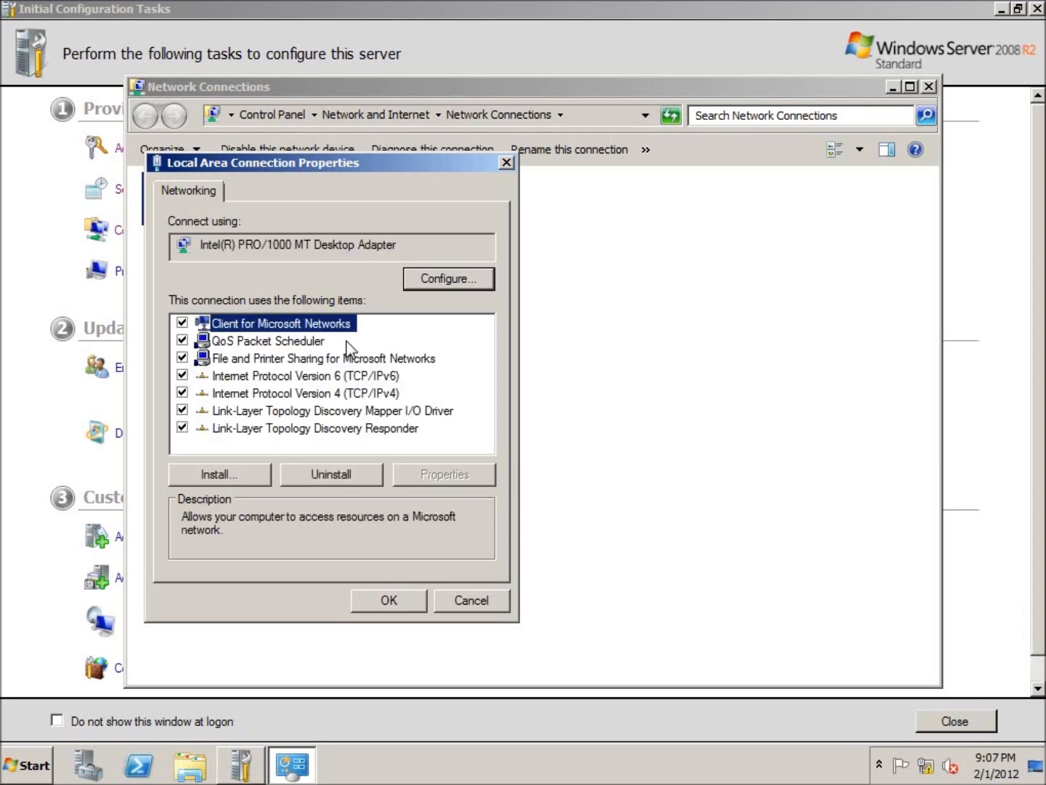
{"action": "left_click", "coordinate": [182, 376]}
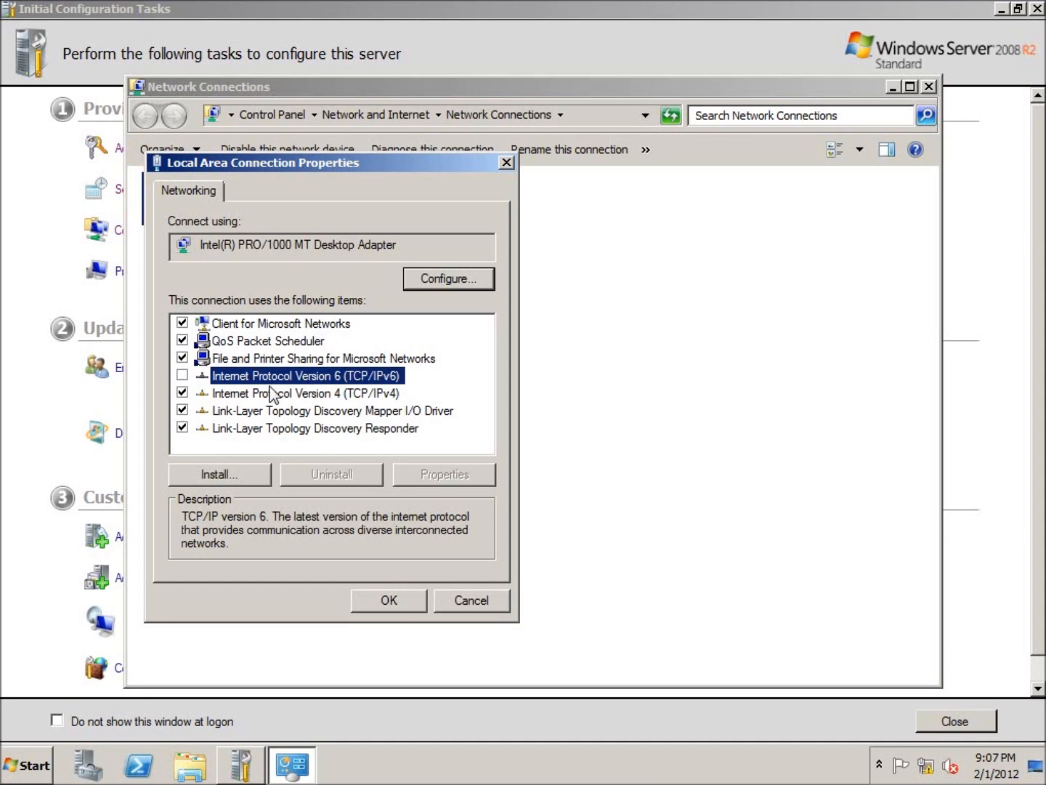
{"action": "left_click", "coordinate": [315, 396]}
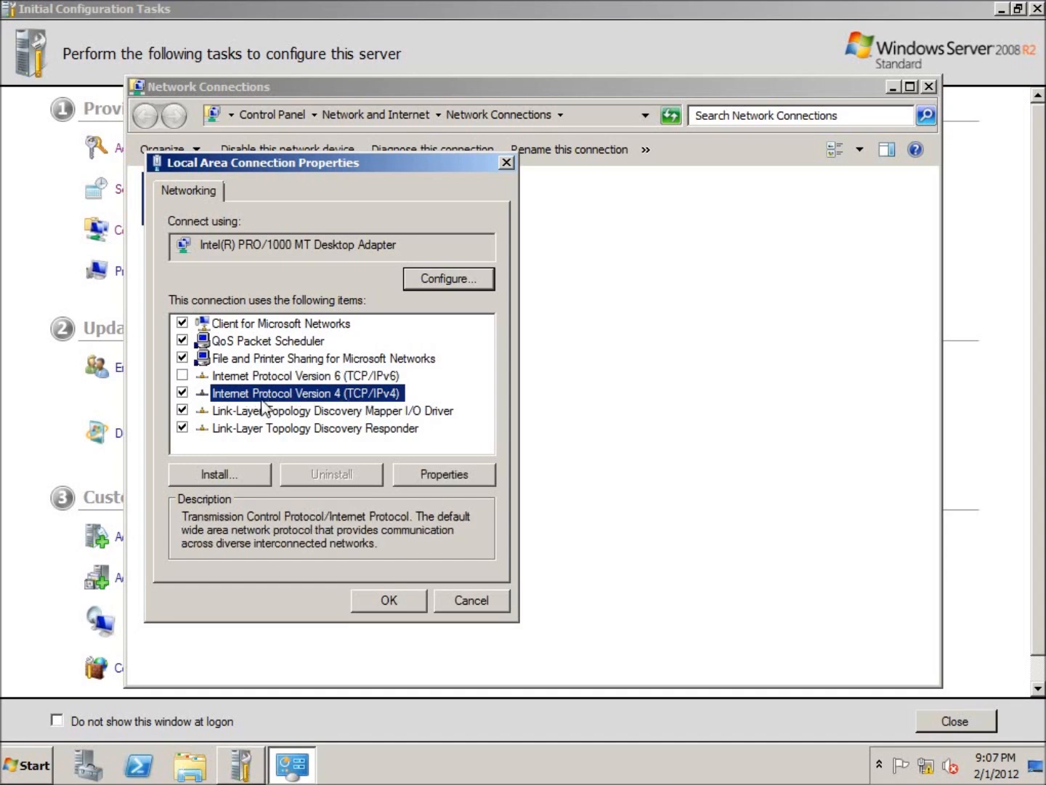
{"action": "left_click", "coordinate": [440, 475]}
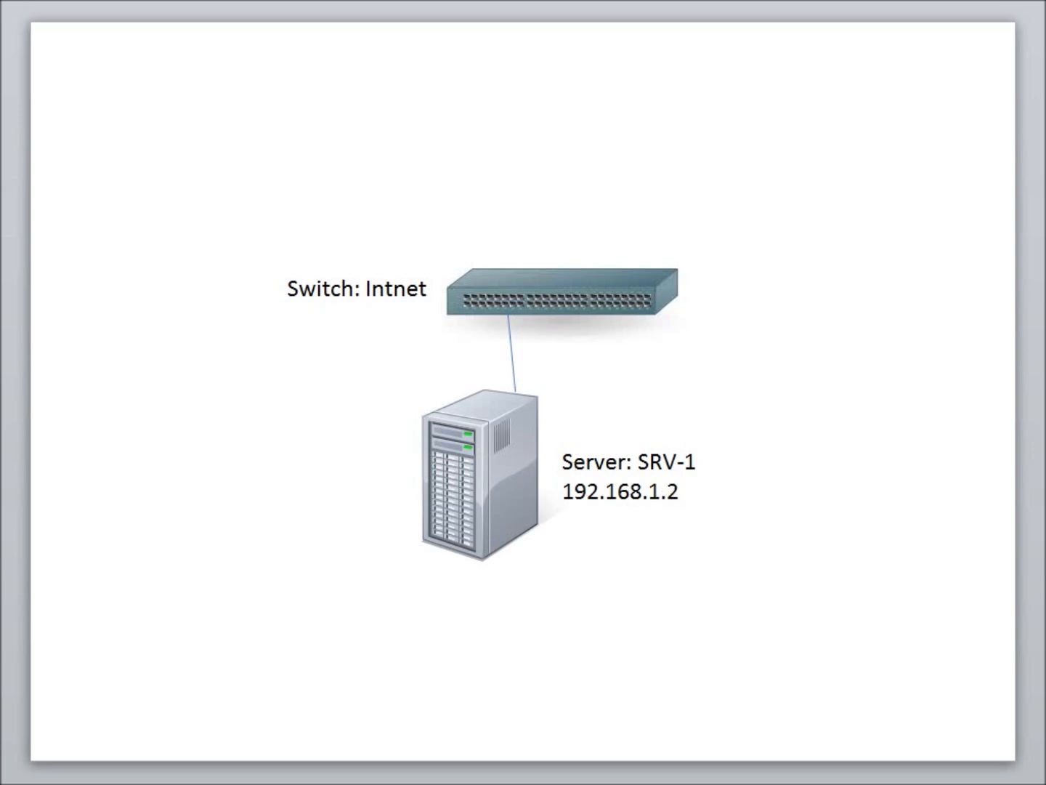
{"action": "key", "text": "Page_Down"}
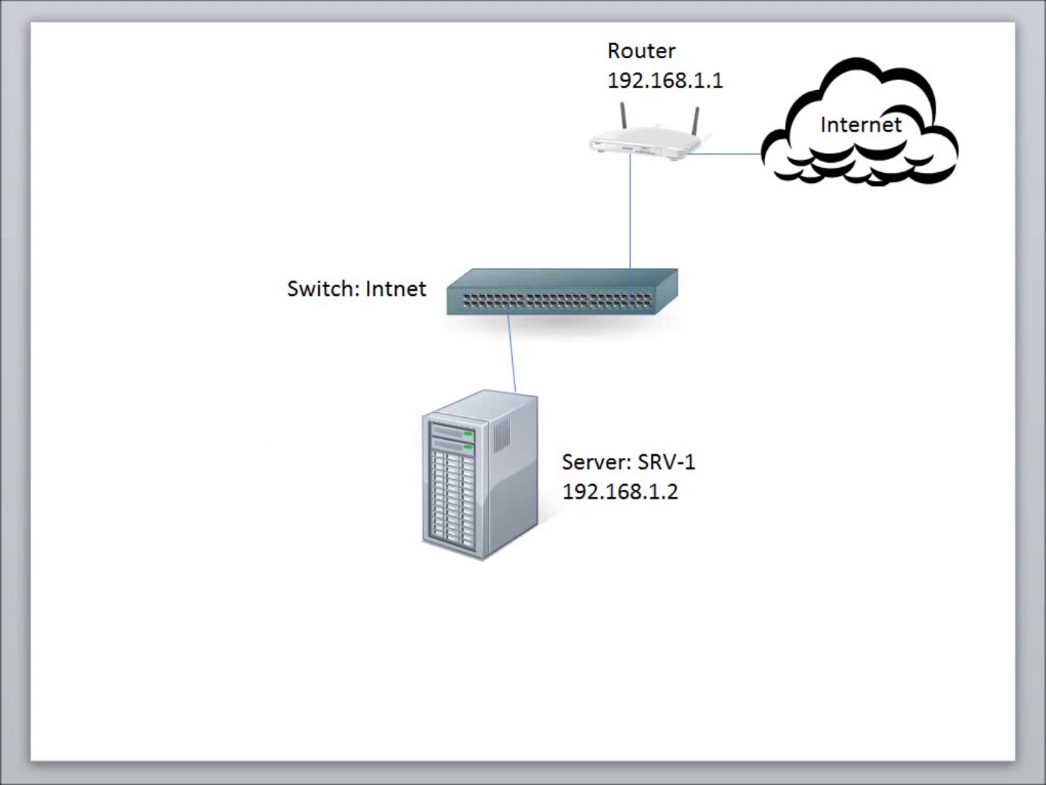
{"action": "key", "text": "Page_Down"}
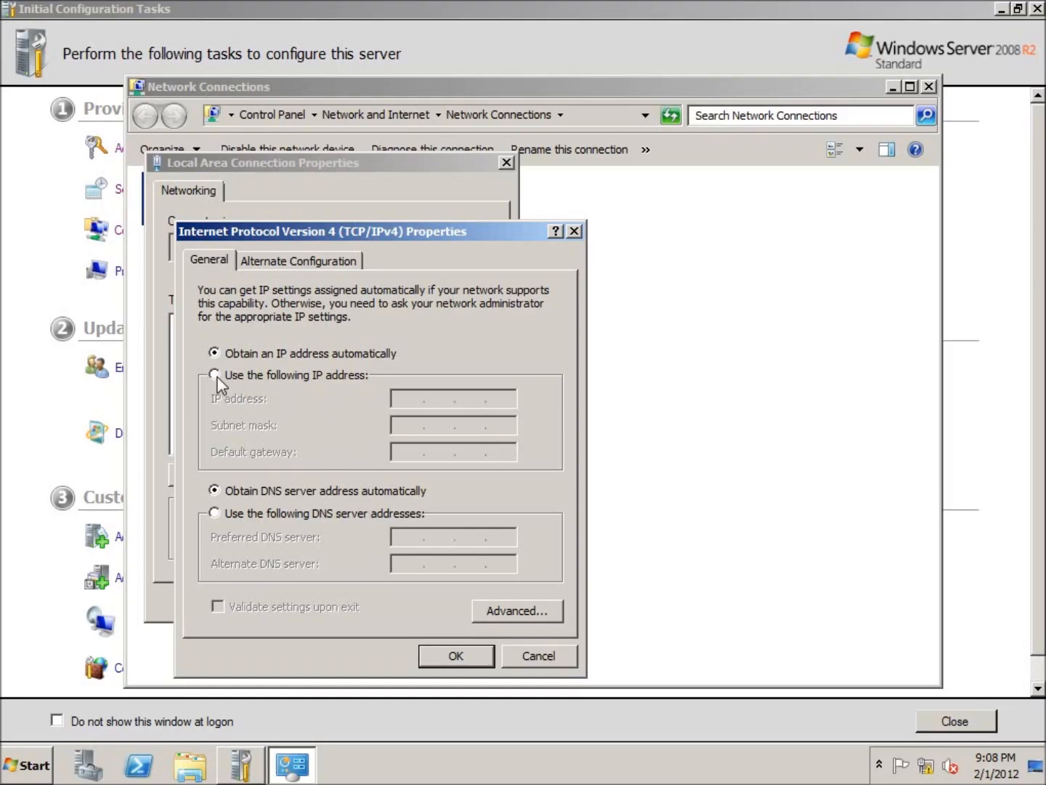
Switch to a static IP address 192.168.1.2 with subnet mask 255.255.255.0
{"action": "left_click", "coordinate": [214, 375]}
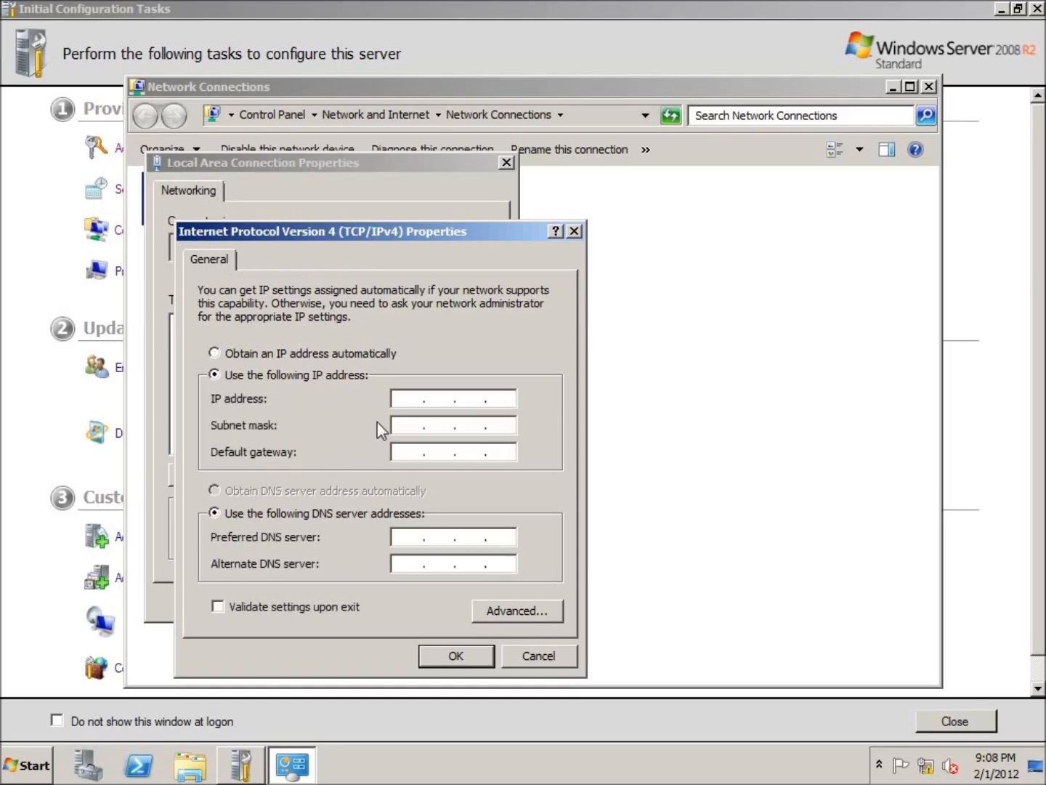
{"action": "left_click", "coordinate": [501, 407]}
{"action": "key", "text": "Left"}
{"action": "key", "text": "Right"}
{"action": "left_click", "coordinate": [408, 400]}
{"action": "type", "text": "192 . 168 . 1 . 2"}
{"action": "left_click", "coordinate": [419, 423]}
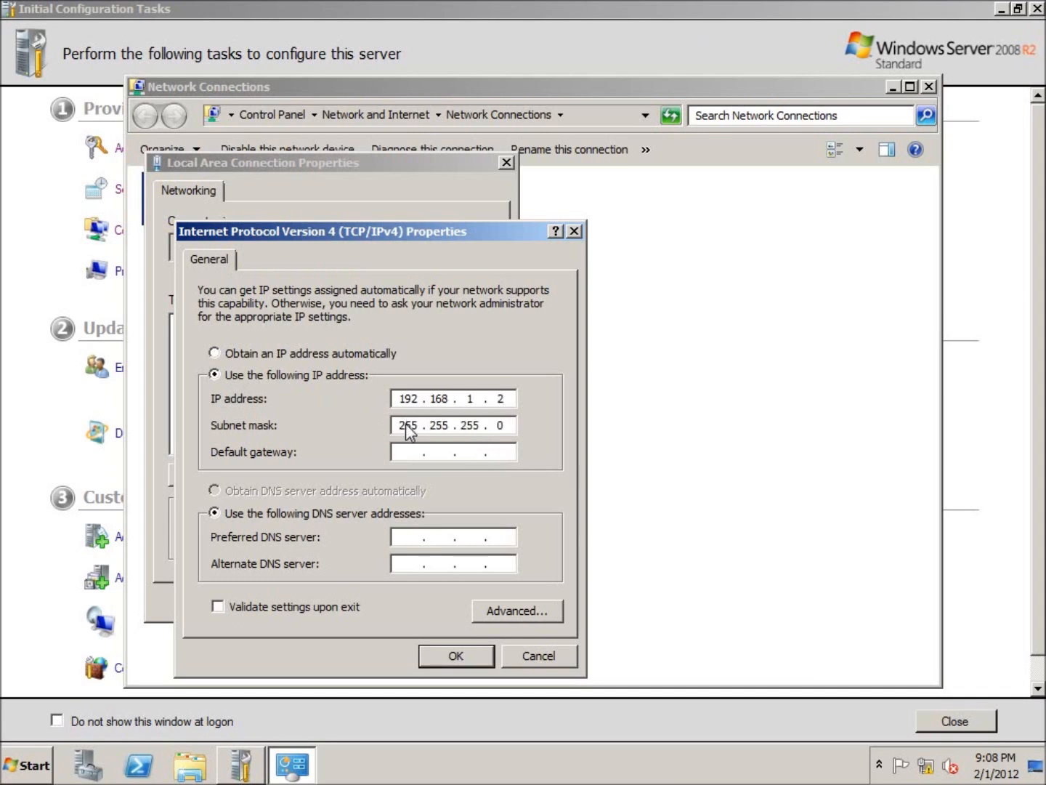
Set default gateway 192.168.1.1 and preferred DNS server 192.168.1.2, then apply and close network connections
{"action": "left_click", "coordinate": [422, 453]}
{"action": "type", "text": "192 . 168 . 1 . 1"}
{"action": "left_click", "coordinate": [417, 539]}
{"action": "type", "text": "192."}
{"action": "type", "text": "168.1.2"}
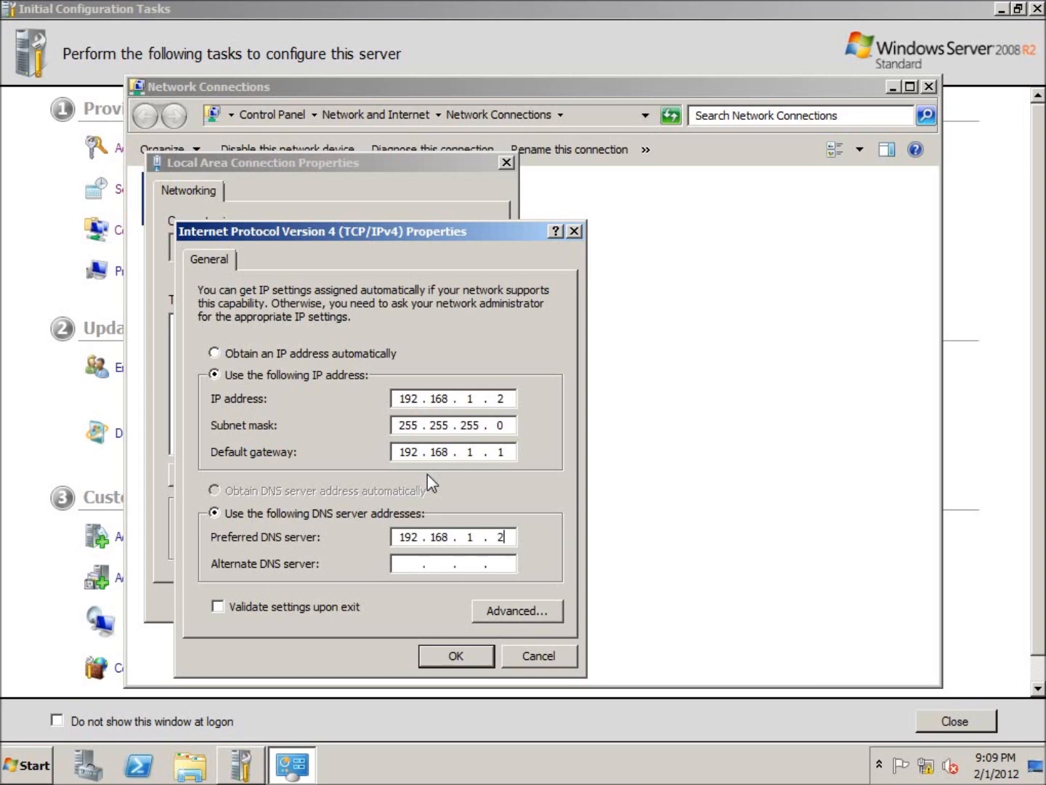
{"action": "left_click", "coordinate": [451, 655]}
{"action": "left_click", "coordinate": [389, 601]}
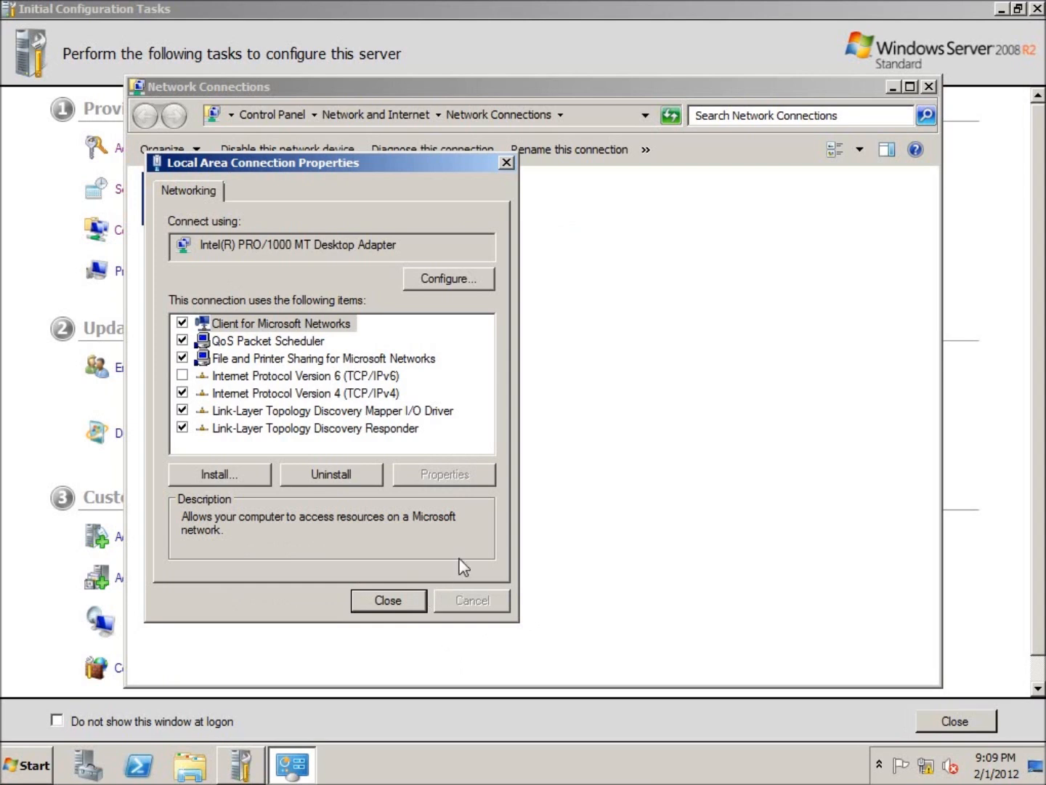
{"action": "left_click", "coordinate": [929, 87]}
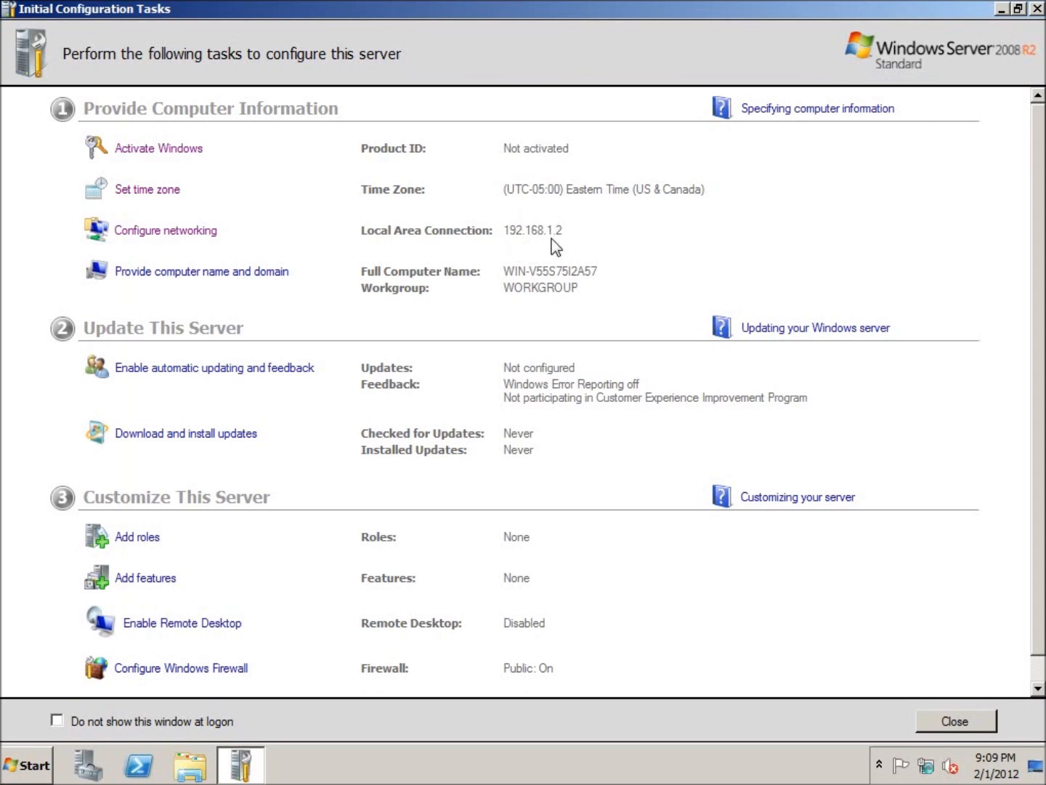
Rename the computer to SRV-1 and restart it now
{"action": "left_click", "coordinate": [263, 273]}
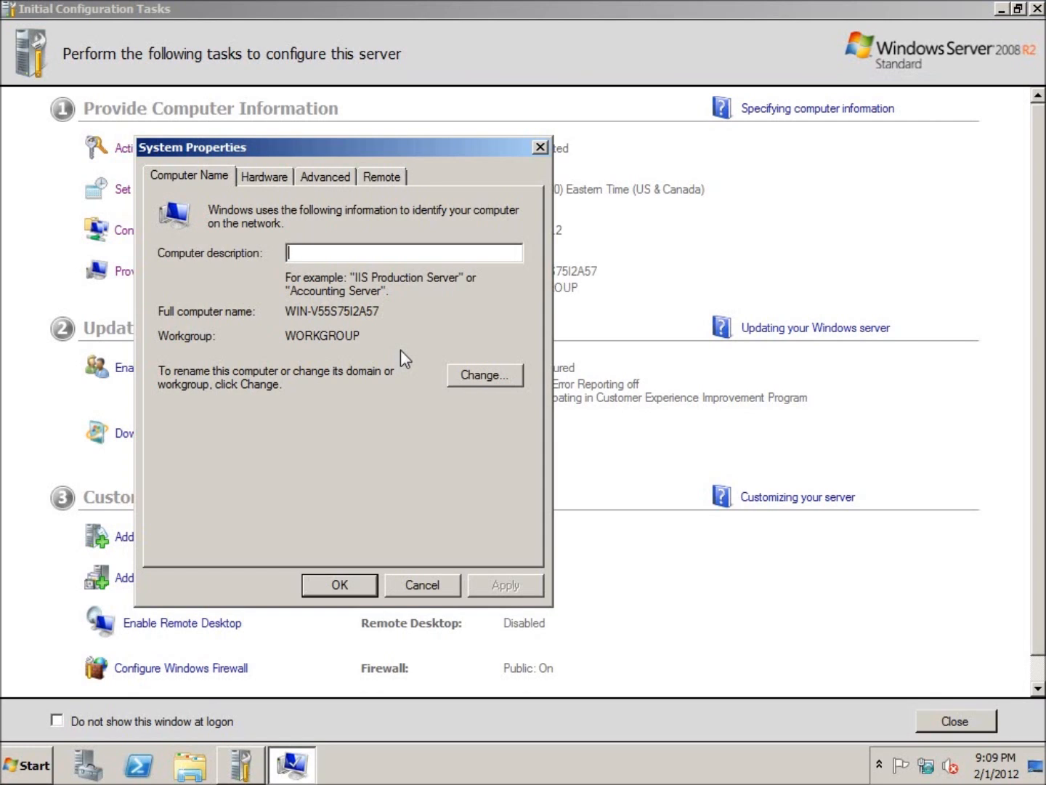
{"action": "left_click", "coordinate": [482, 376]}
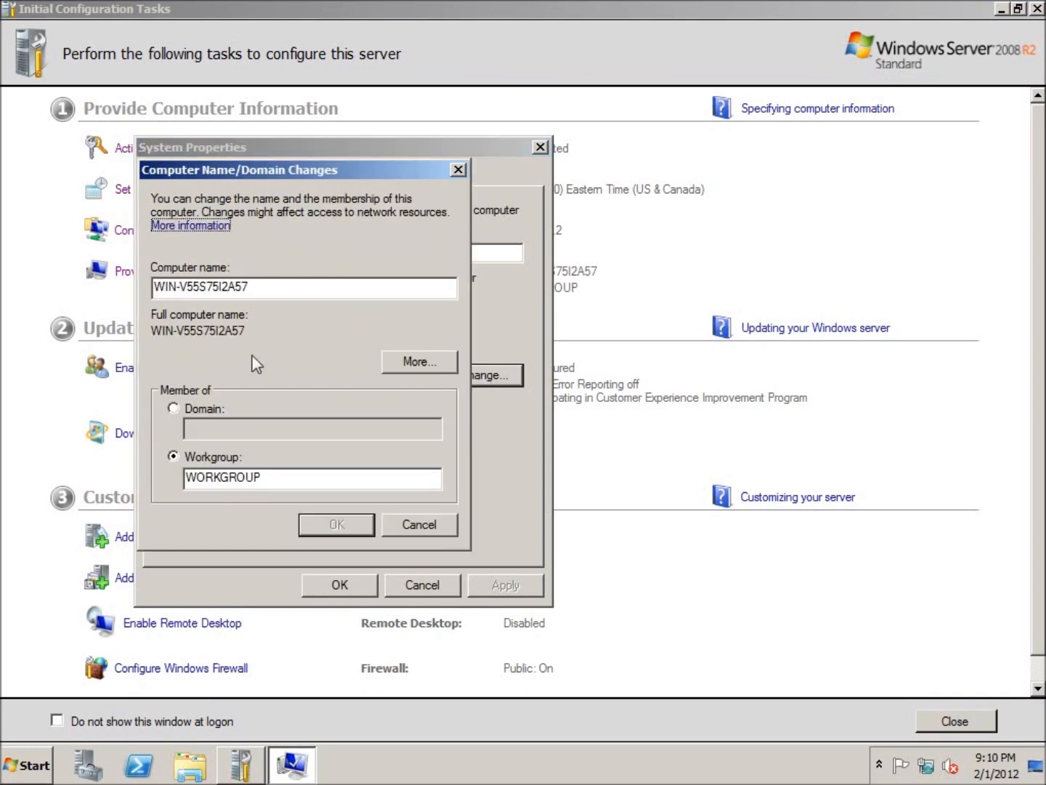
{"action": "left_click_drag", "start_coordinate": [273, 286], "coordinate": [141, 297]}
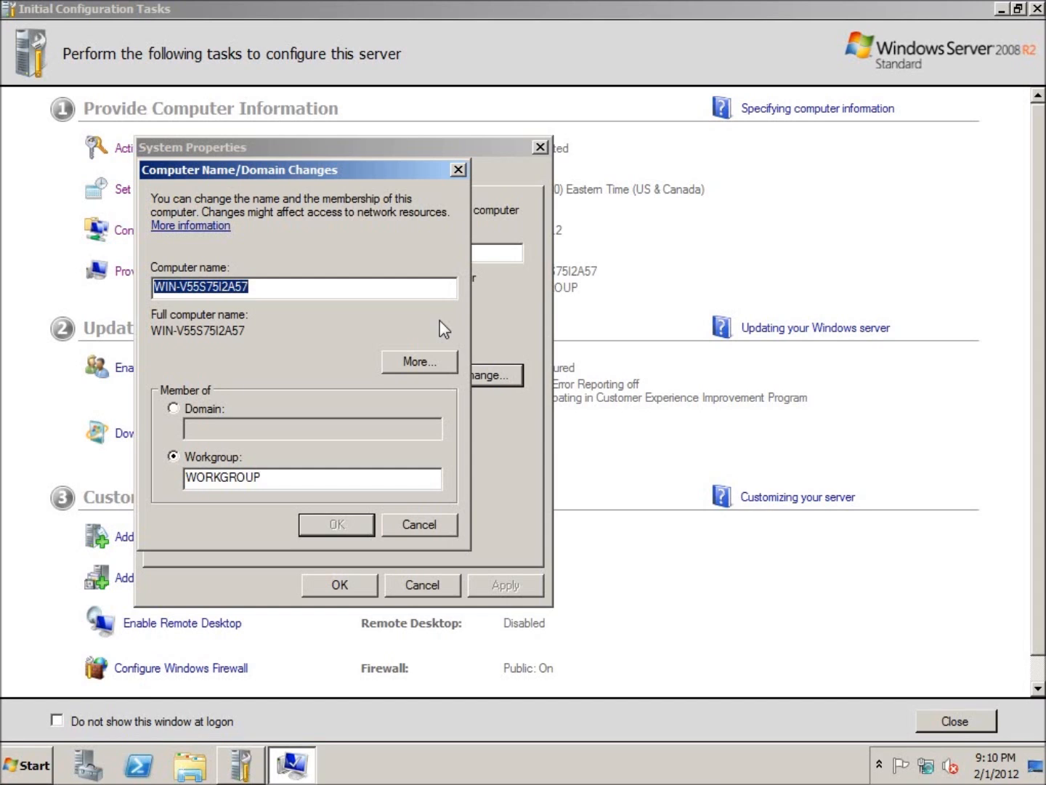
{"action": "type", "text": "SRV"}
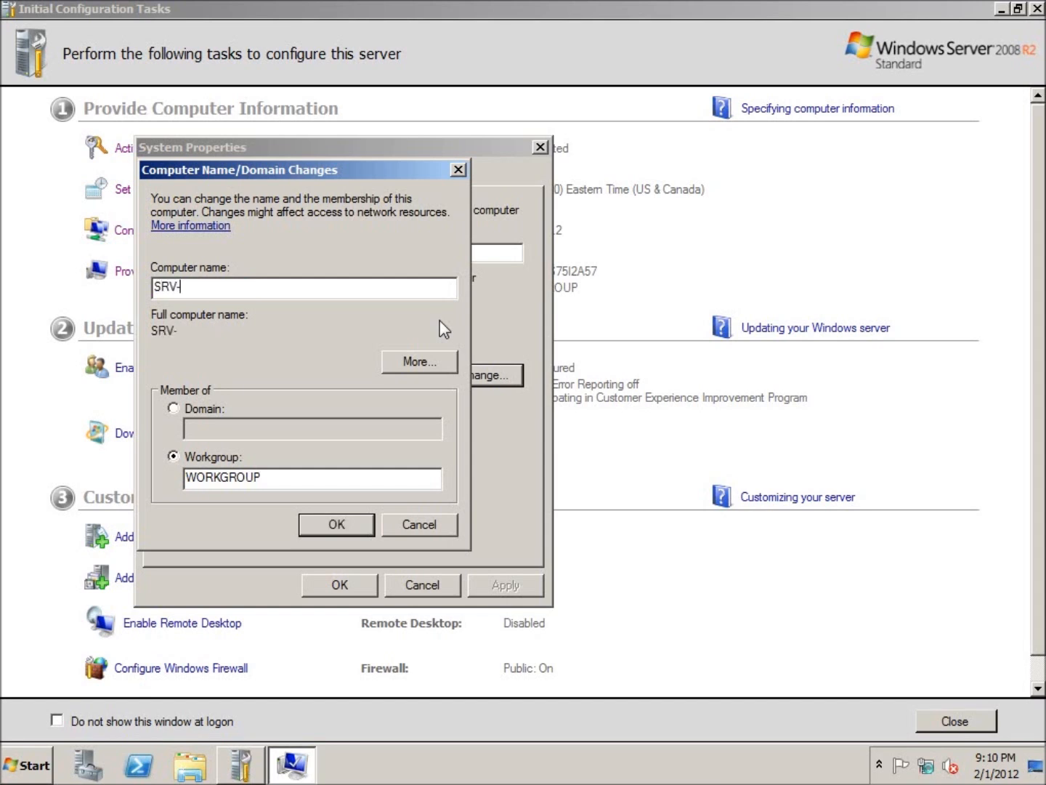
{"action": "type", "text": "-1"}
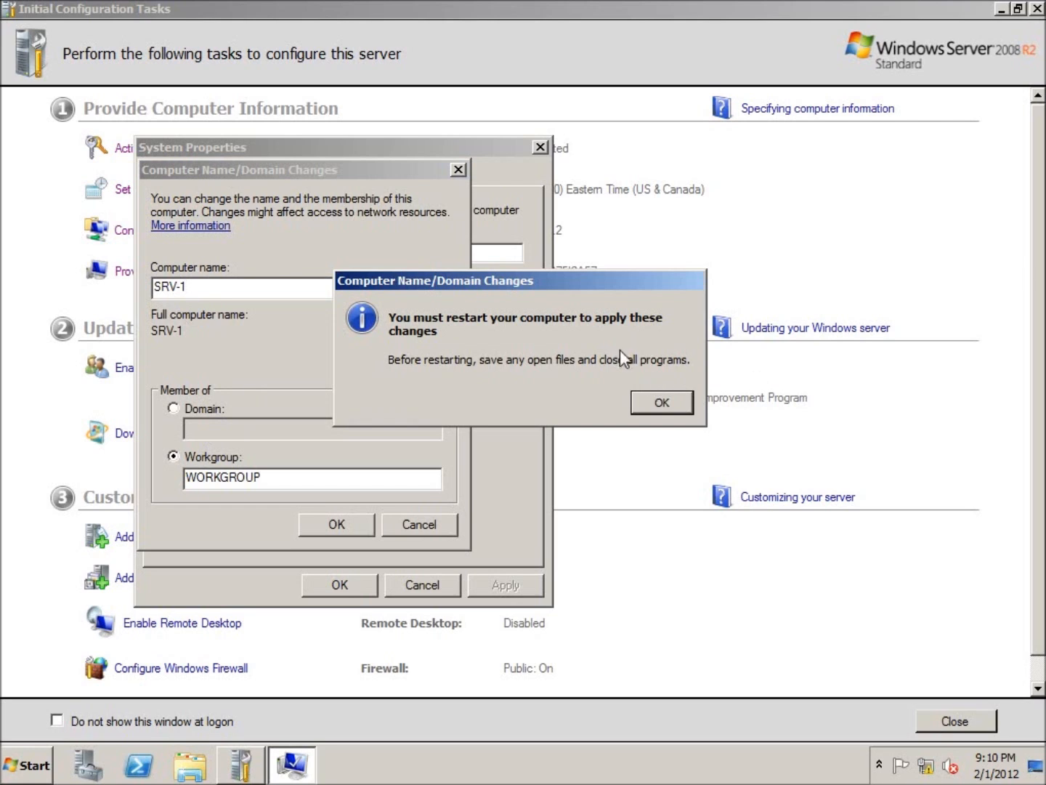
{"action": "left_click", "coordinate": [665, 405]}
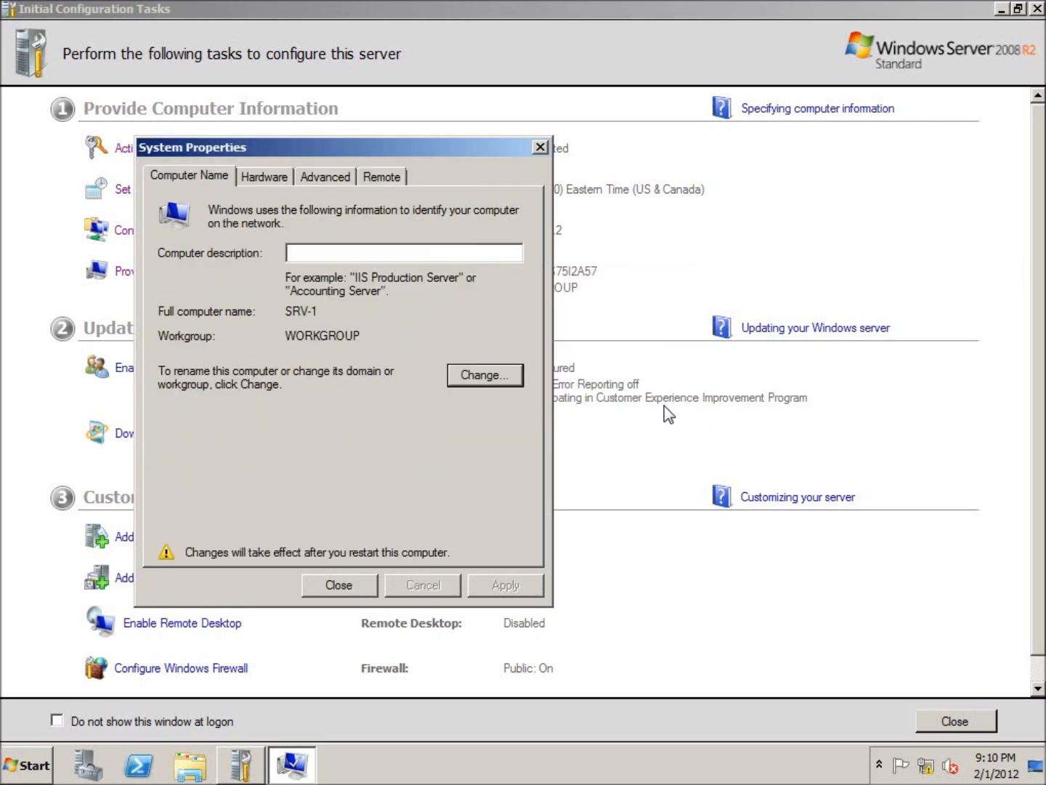
{"action": "left_click", "coordinate": [349, 585]}
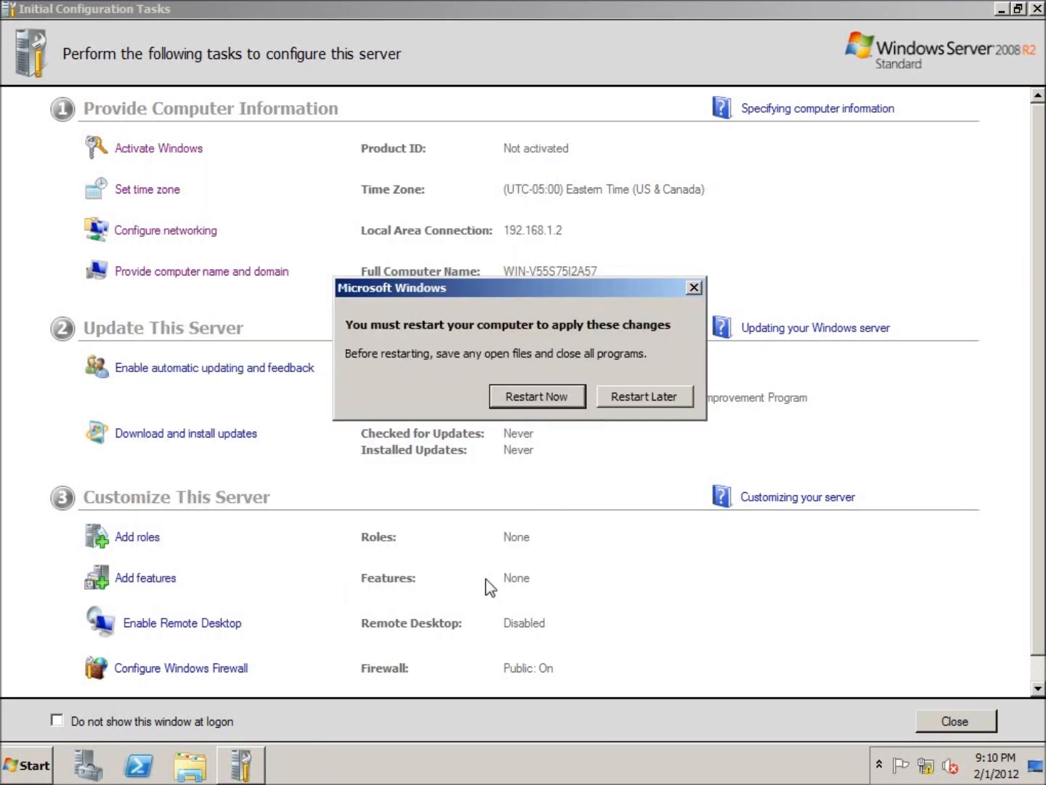
{"action": "left_click", "coordinate": [550, 397]}
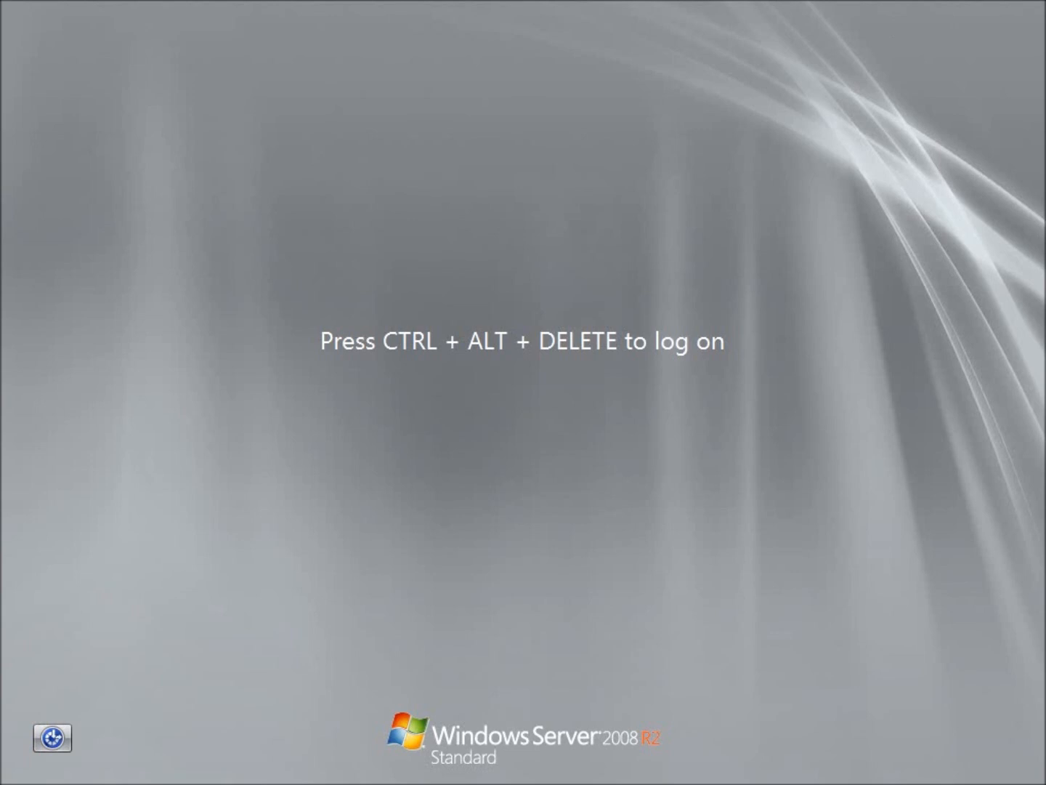
Log back on by entering the administrator password
{"action": "key", "text": "ctrl+alt+Delete"}
{"action": "type", "text": "••••••••"}
{"action": "key", "text": "Return"}
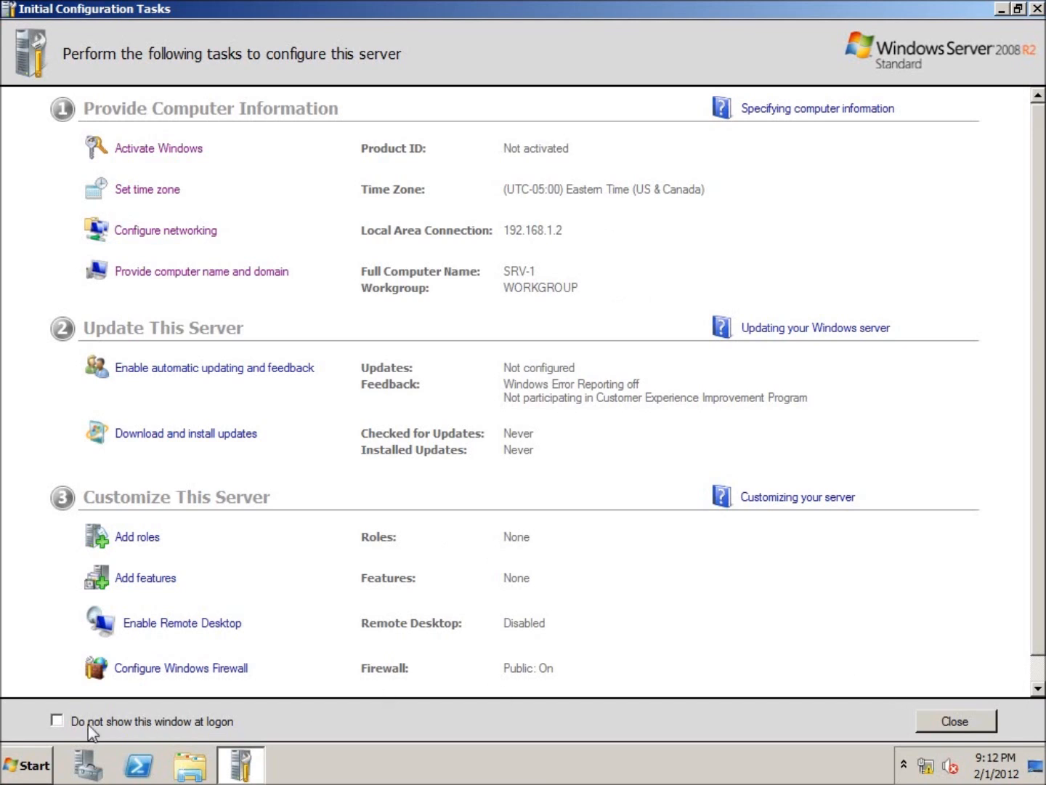
Stop the configuration window from showing at logon, close it, and close Server Manager
{"action": "left_click", "coordinate": [59, 720]}
{"action": "left_click", "coordinate": [946, 720]}
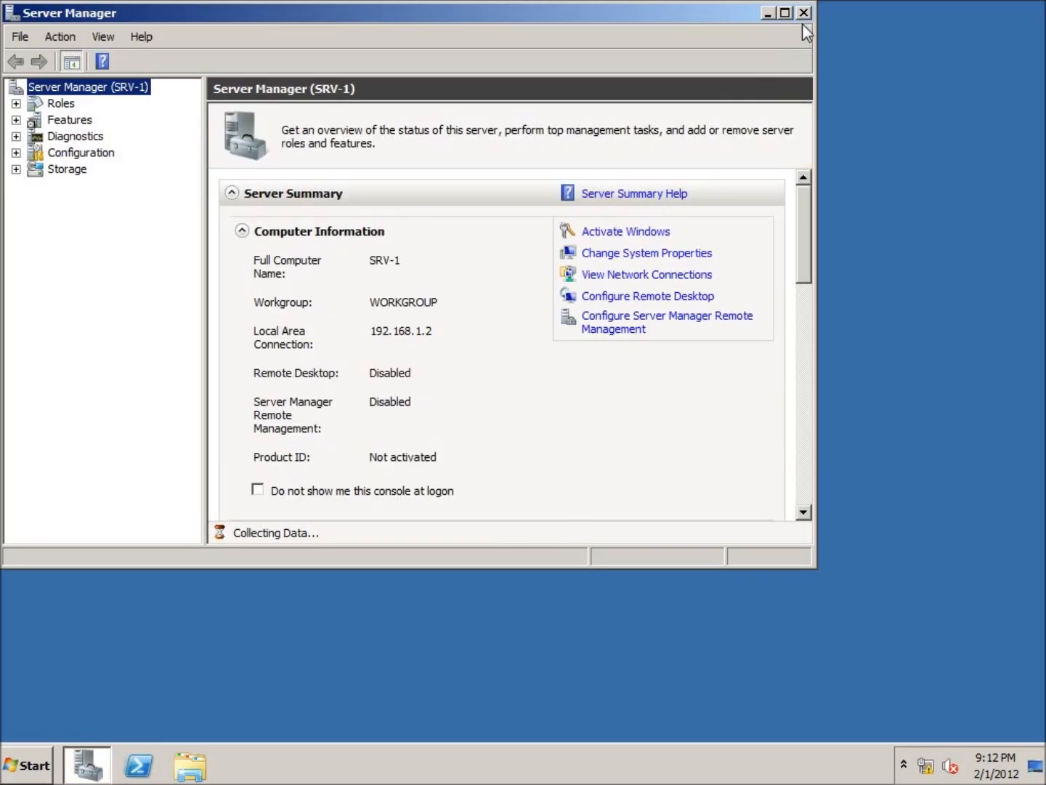
{"action": "left_click", "coordinate": [803, 13]}
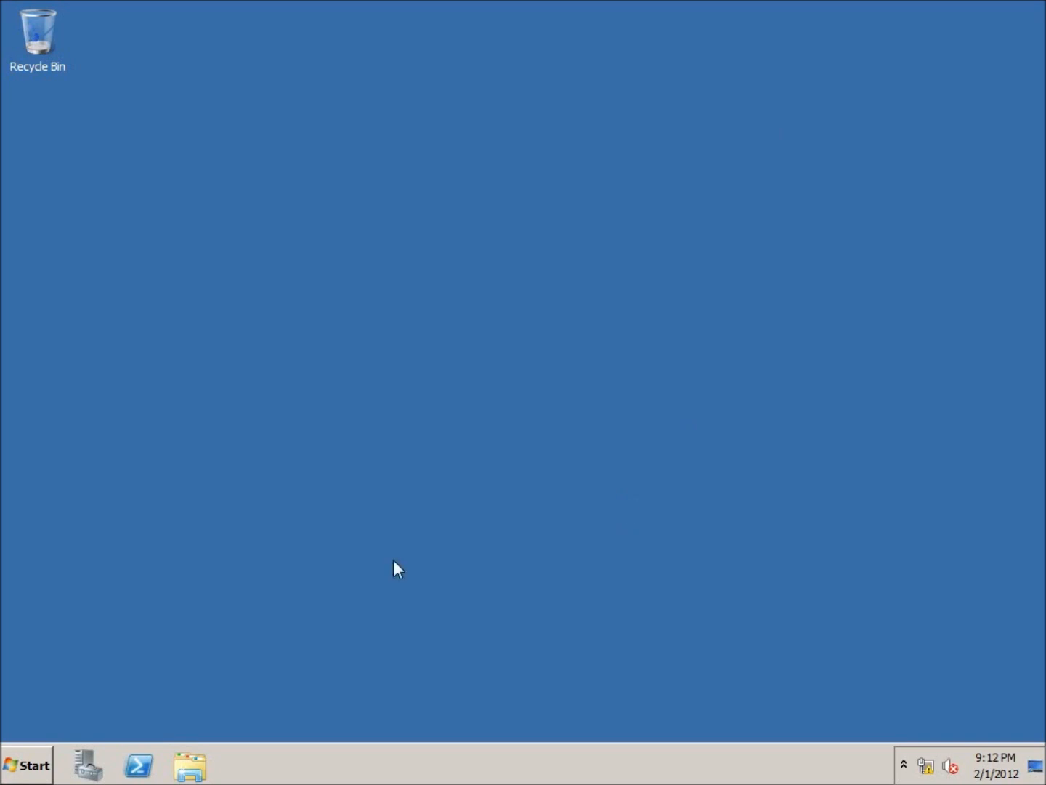
Reopen the Initial Configuration Tasks by searching oobe from the Start menu, then close it
{"action": "left_click", "coordinate": [36, 762]}
{"action": "left_click", "coordinate": [78, 720]}
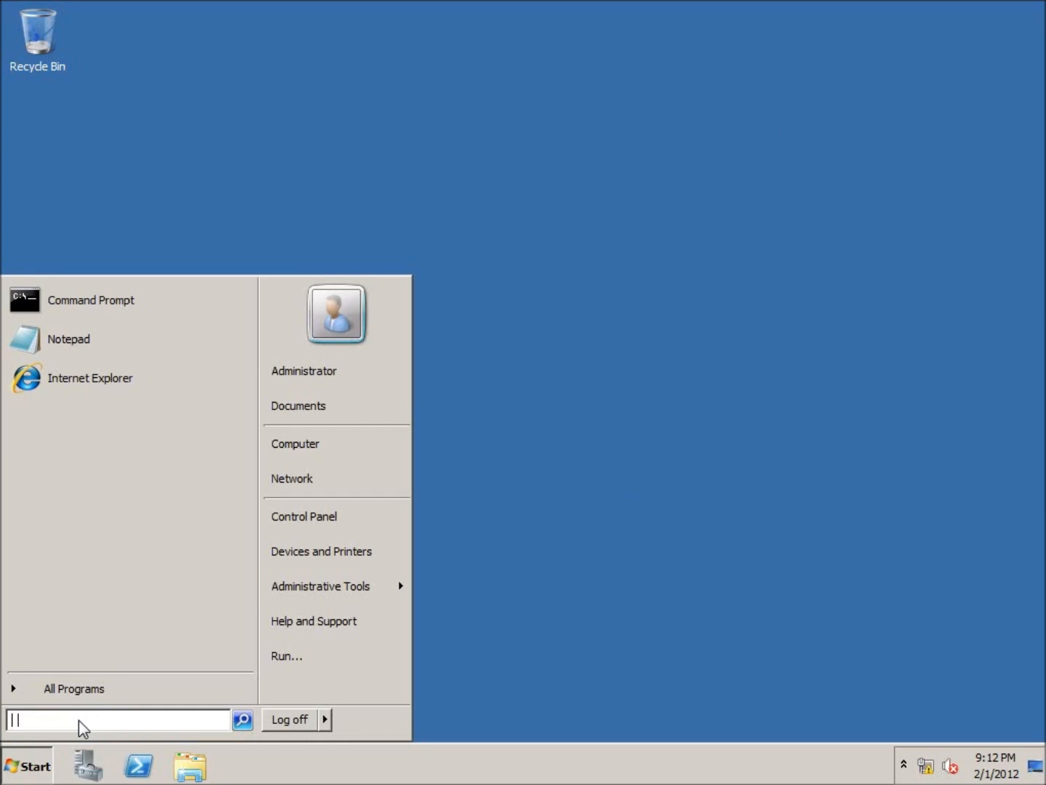
{"action": "type", "text": "oobe"}
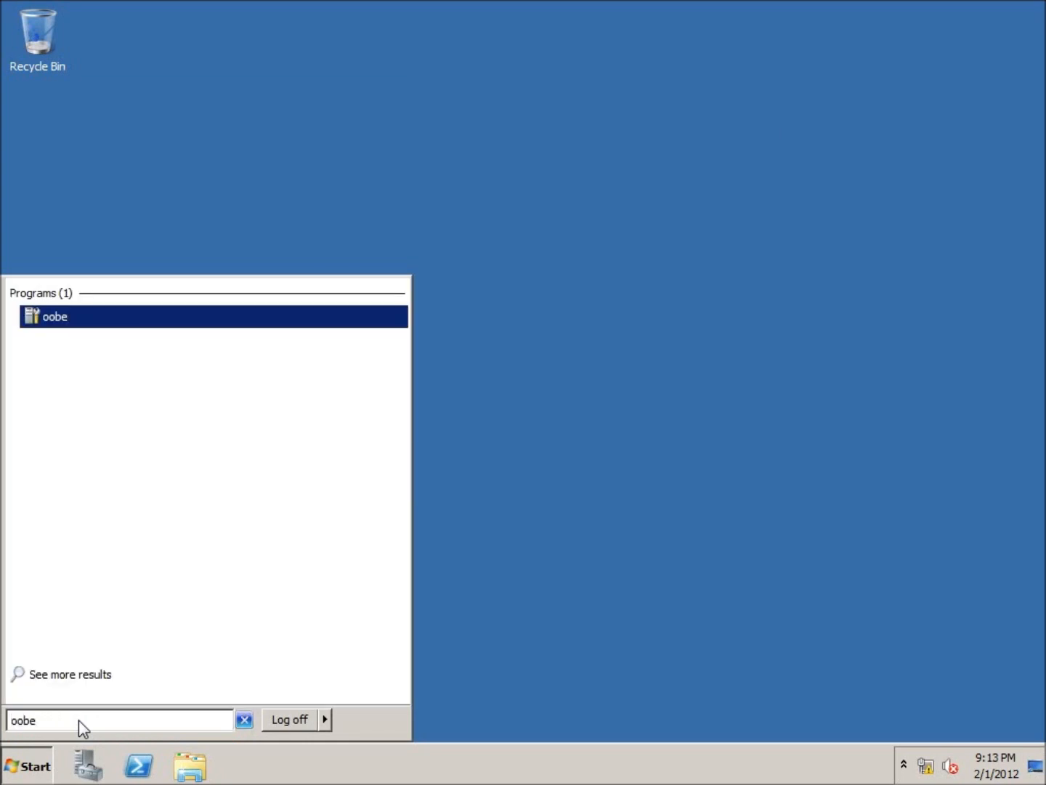
{"action": "left_click", "coordinate": [67, 318]}
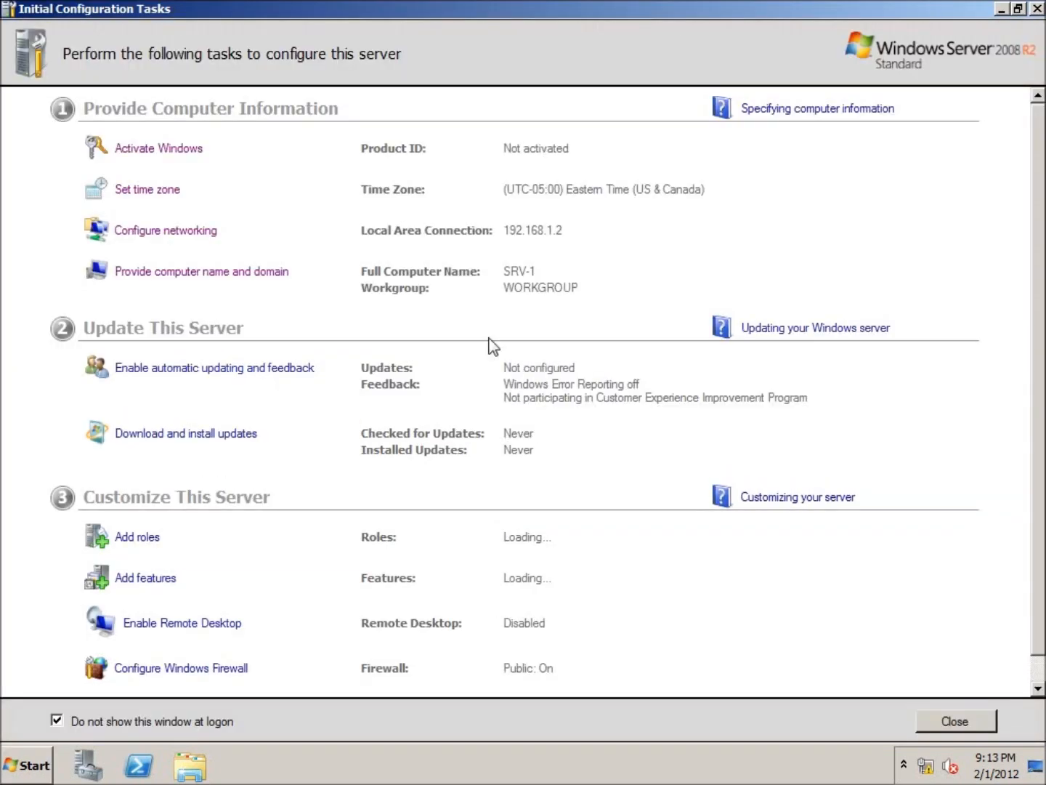
{"action": "left_click", "coordinate": [1038, 9]}
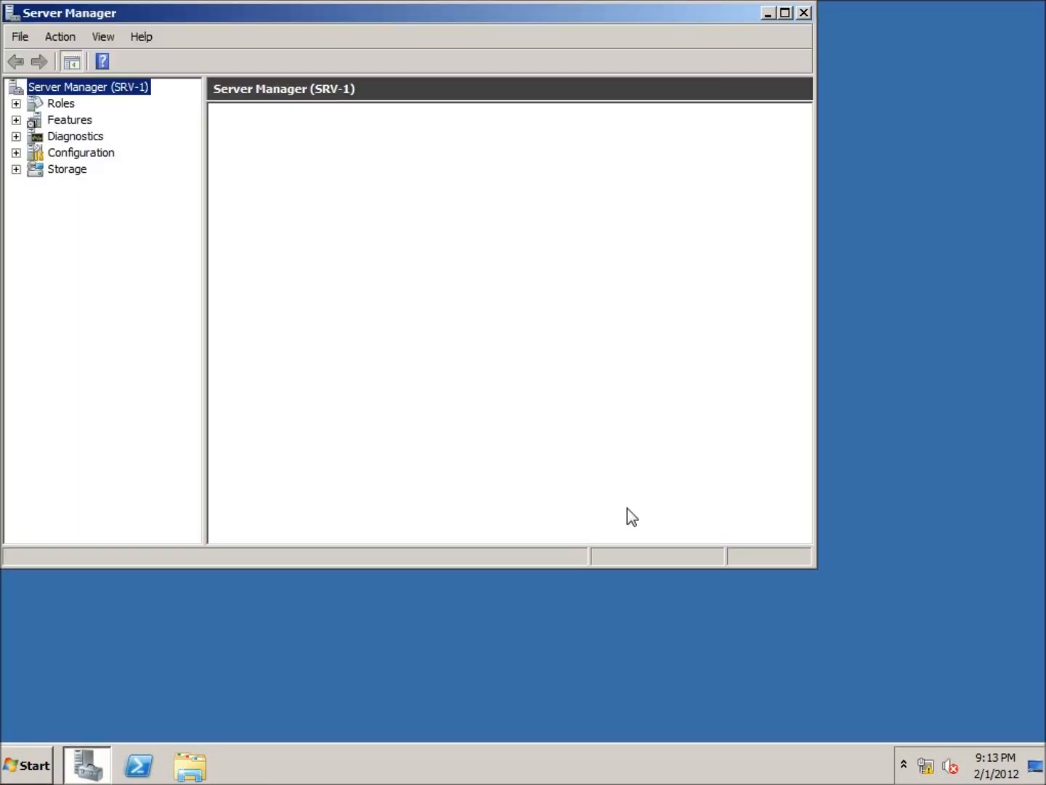